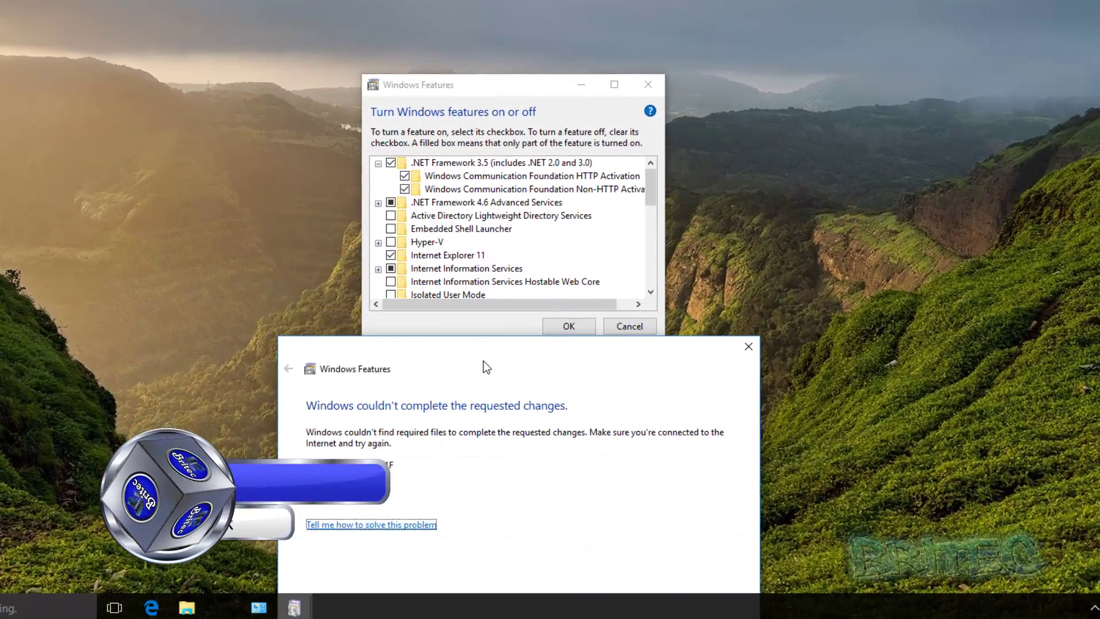
Close the 0x800F081F installation-failure dialog and the 'features were not changed' notice
{"action": "left_click_drag", "start_coordinate": [484, 361], "coordinate": [482, 373]}
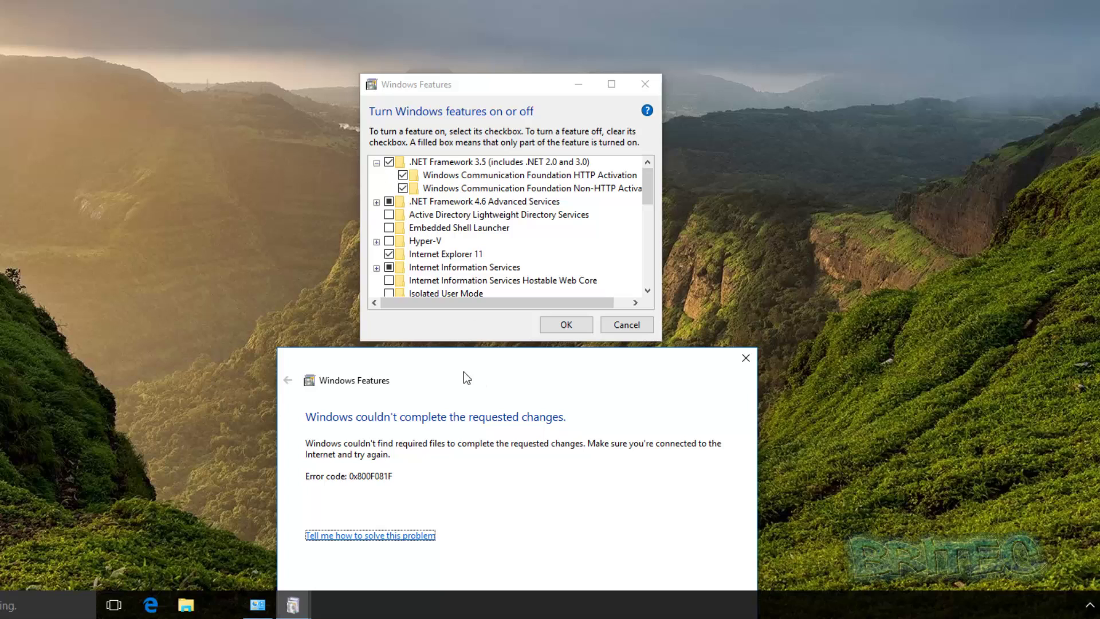
{"action": "left_click_drag", "start_coordinate": [463, 372], "coordinate": [470, 196]}
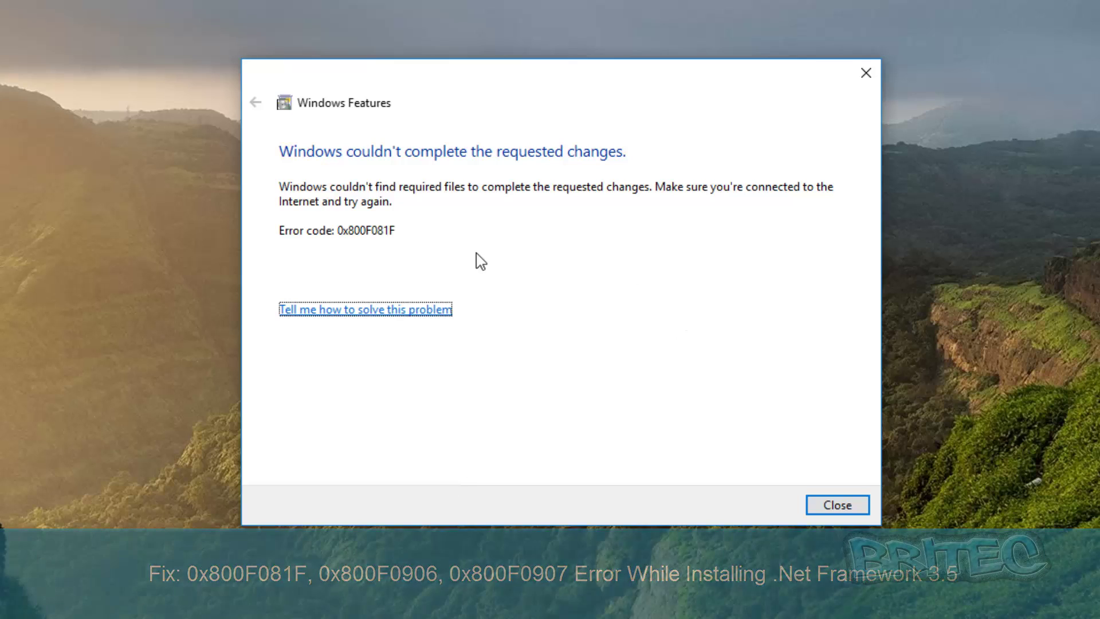
{"action": "left_click", "coordinate": [836, 506]}
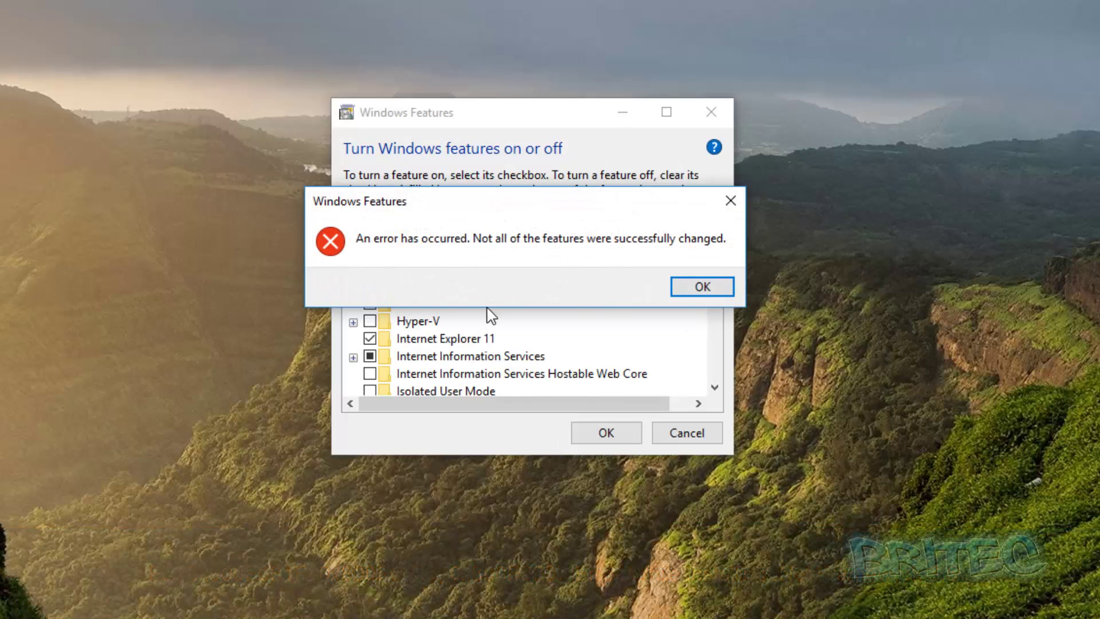
{"action": "left_click", "coordinate": [700, 289]}
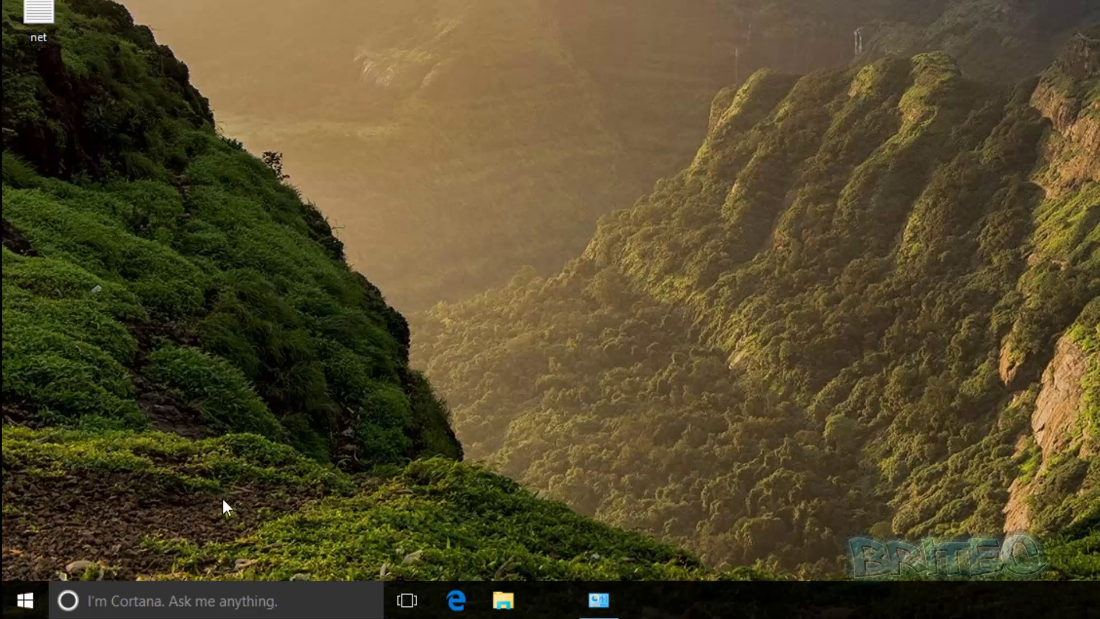
Search 'gpedit' from Start and launch the Local Group Policy Editor
{"action": "left_click", "coordinate": [19, 602]}
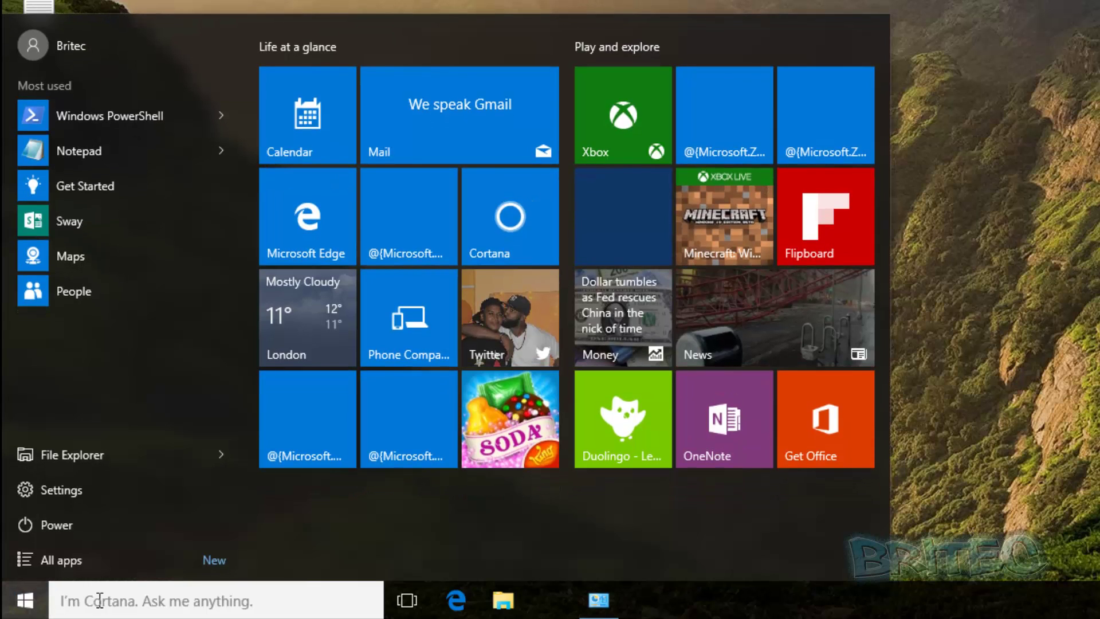
{"action": "type", "text": "gpedit"}
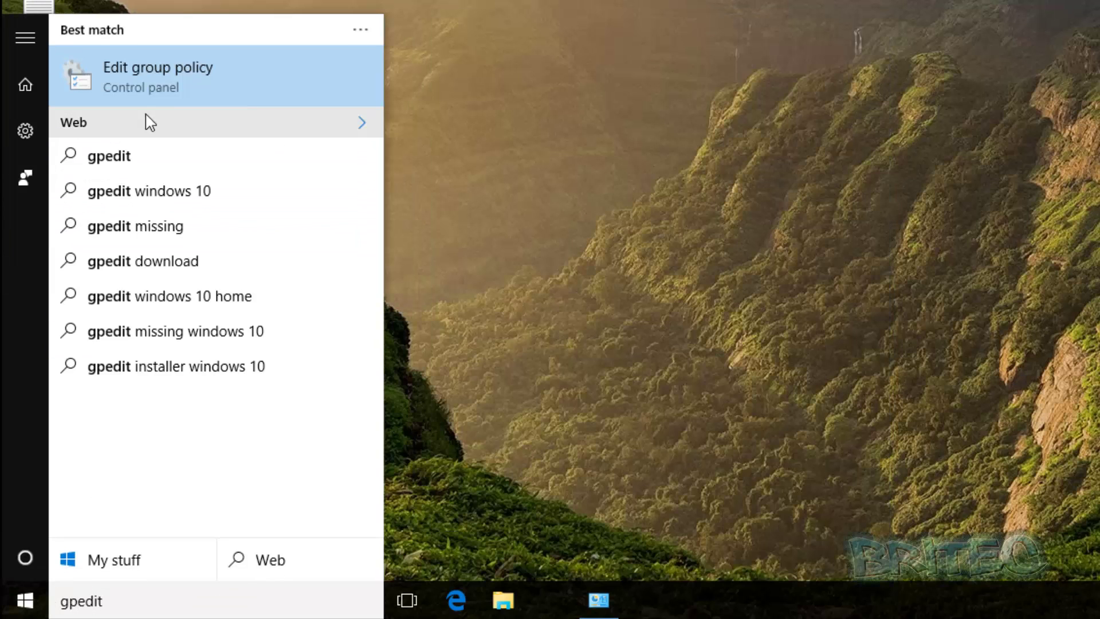
{"action": "left_click", "coordinate": [169, 69]}
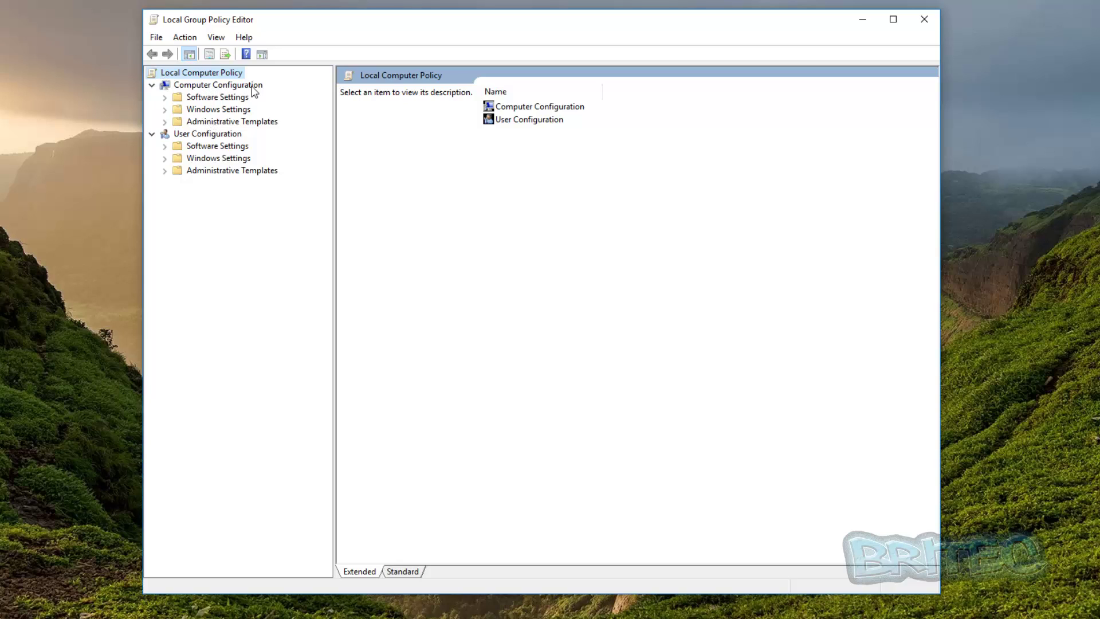
Under Administrative Templates > System, open 'Specify settings for optional component installation and component repair'
{"action": "left_click", "coordinate": [211, 122]}
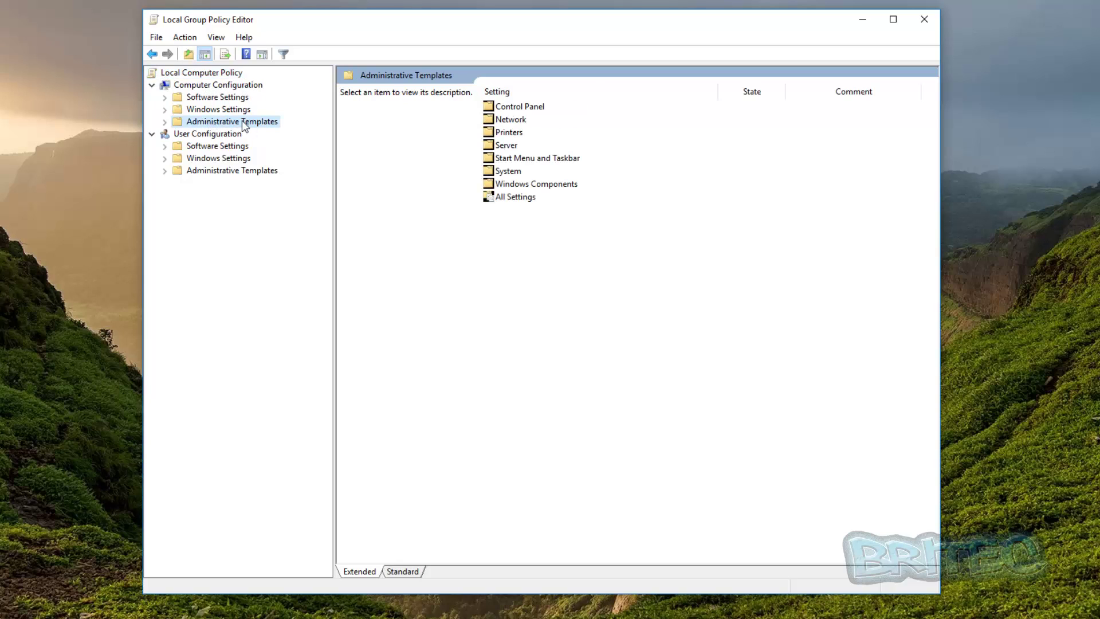
{"action": "left_click", "coordinate": [164, 123]}
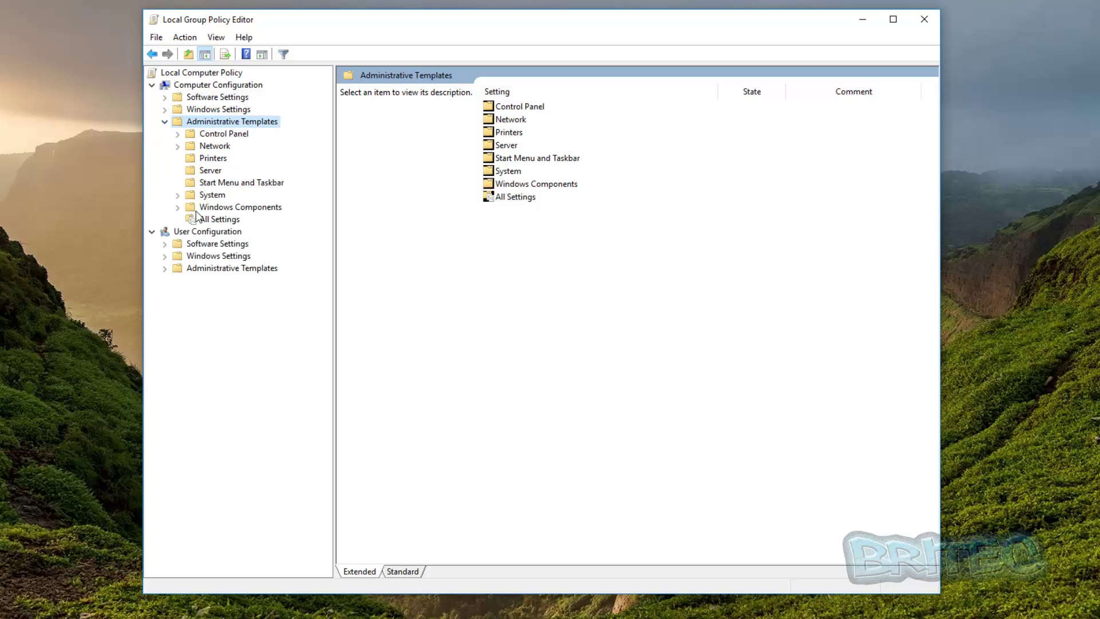
{"action": "left_click", "coordinate": [212, 195]}
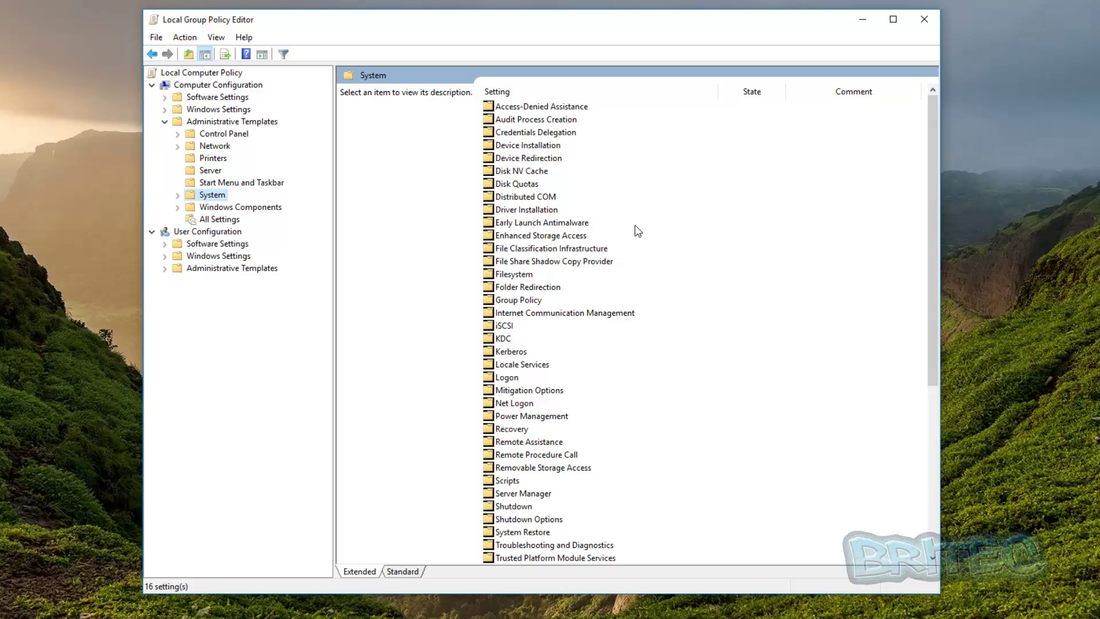
{"action": "left_click_drag", "start_coordinate": [928, 161], "coordinate": [930, 374]}
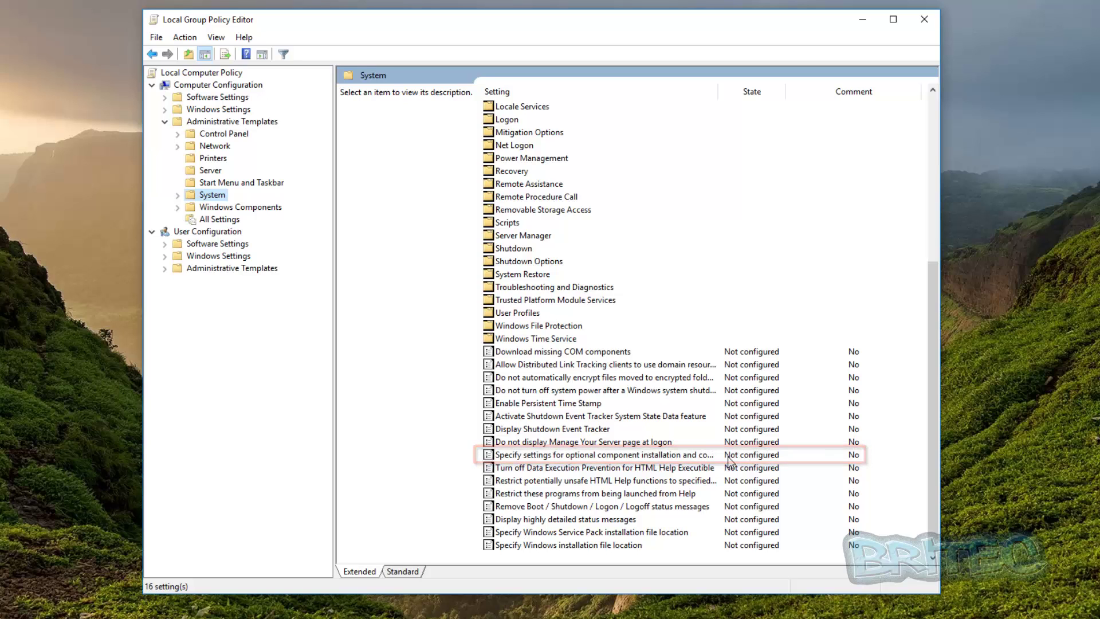
{"action": "left_click", "coordinate": [659, 456]}
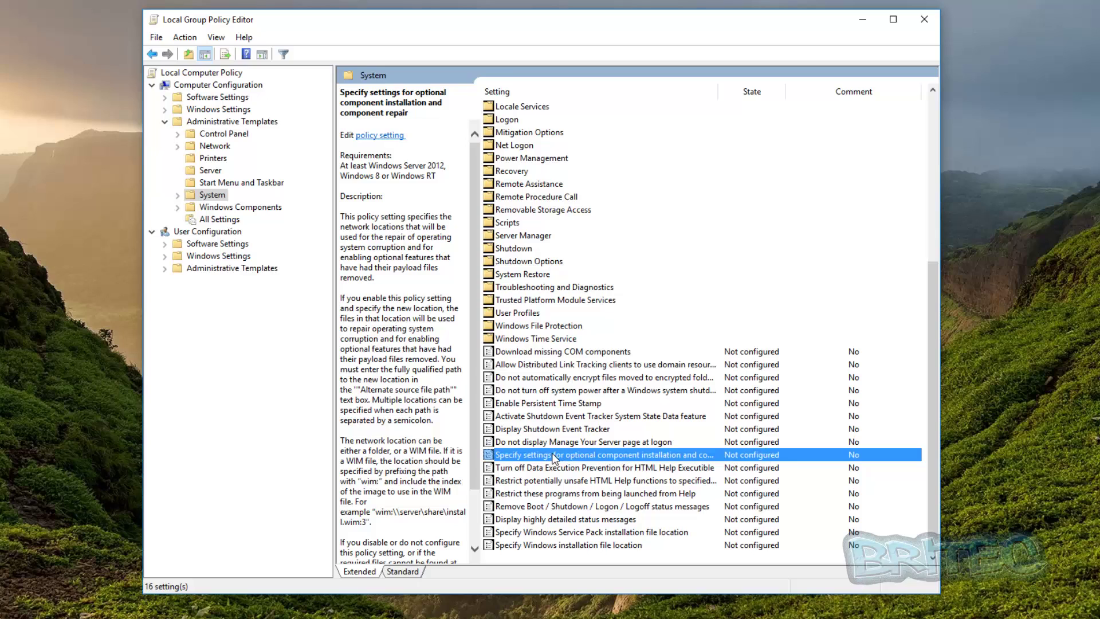
{"action": "double_click", "coordinate": [555, 455]}
{"action": "left_click_drag", "start_coordinate": [198, 42], "coordinate": [505, 129]}
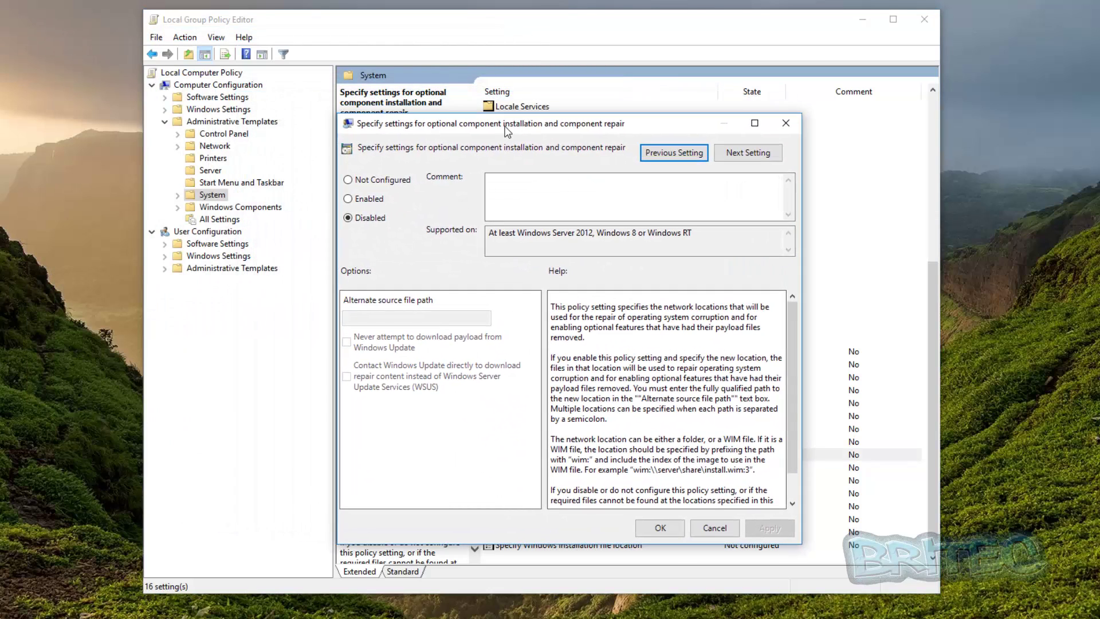
Enable the policy, tick direct Windows Update repair downloads instead of WSUS, and apply it
{"action": "left_click", "coordinate": [353, 200]}
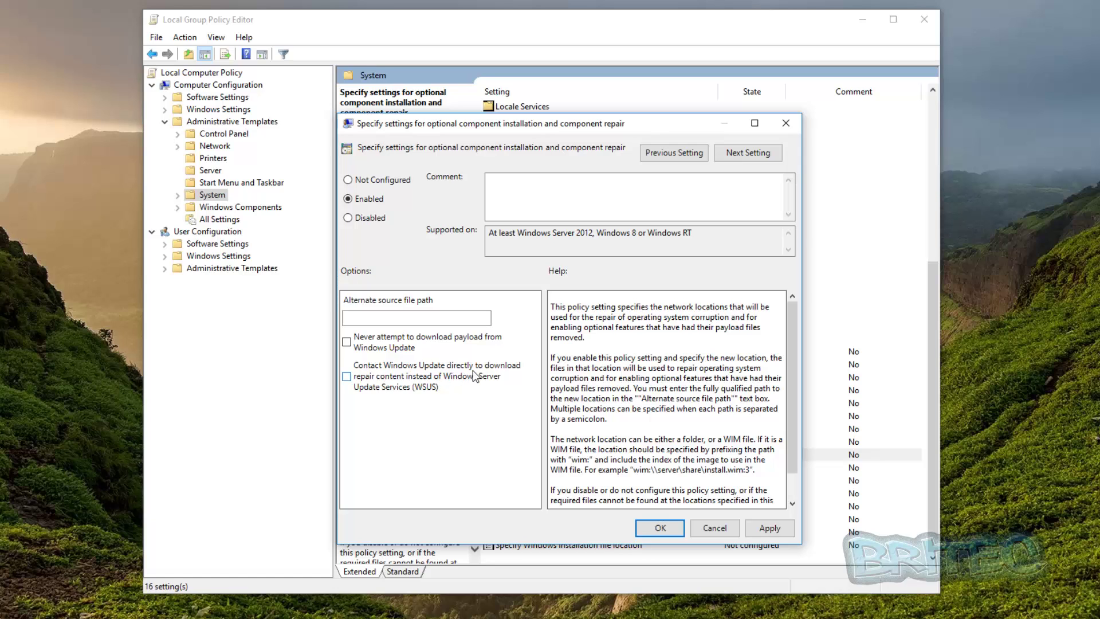
{"action": "left_click", "coordinate": [354, 377]}
{"action": "left_click", "coordinate": [768, 531]}
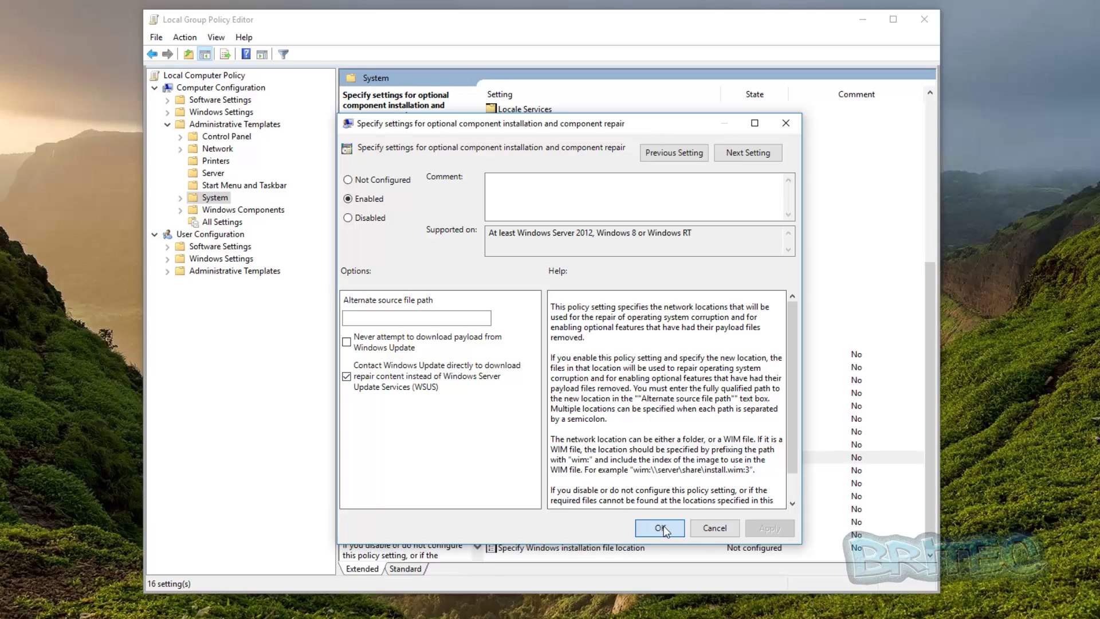
{"action": "left_click", "coordinate": [662, 528]}
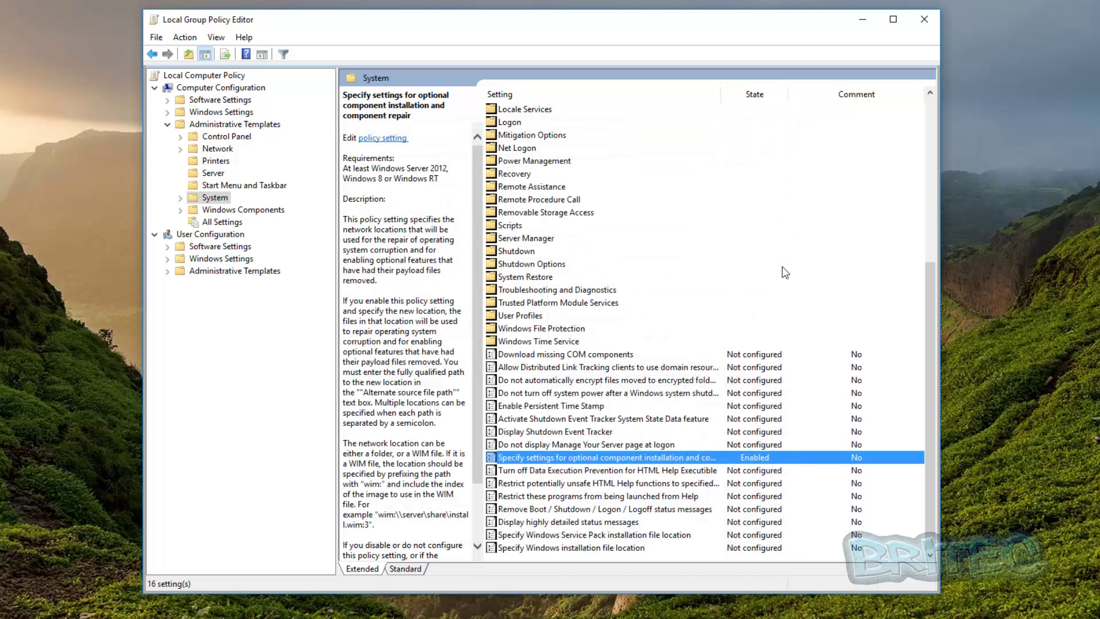
Close the policy editor and open Command Prompt as administrator
{"action": "left_click", "coordinate": [926, 21]}
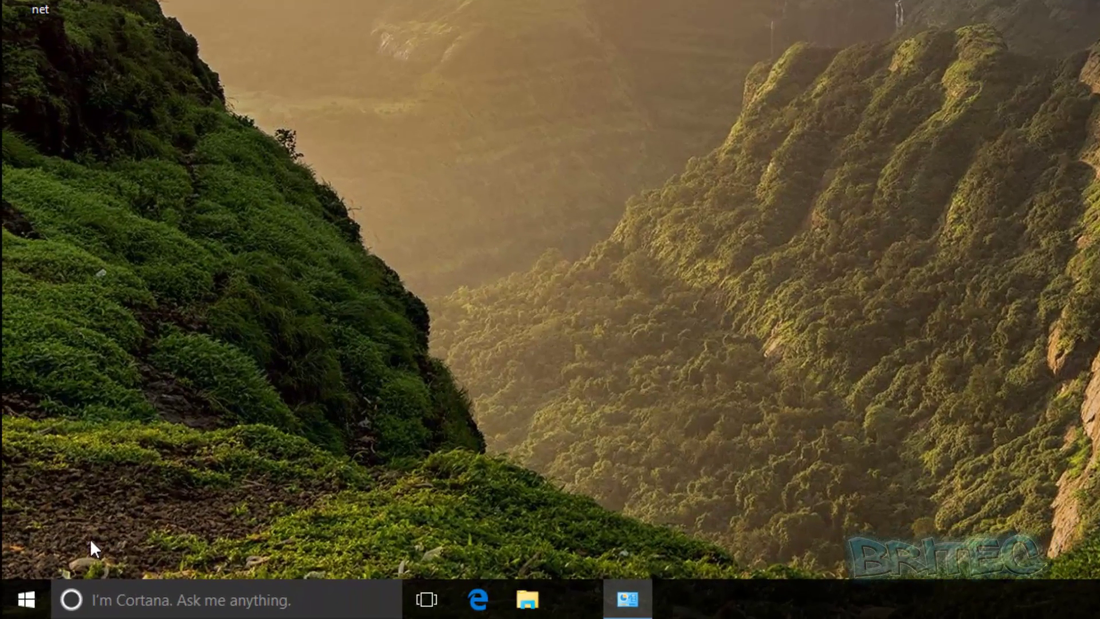
{"action": "right_click", "coordinate": [37, 599]}
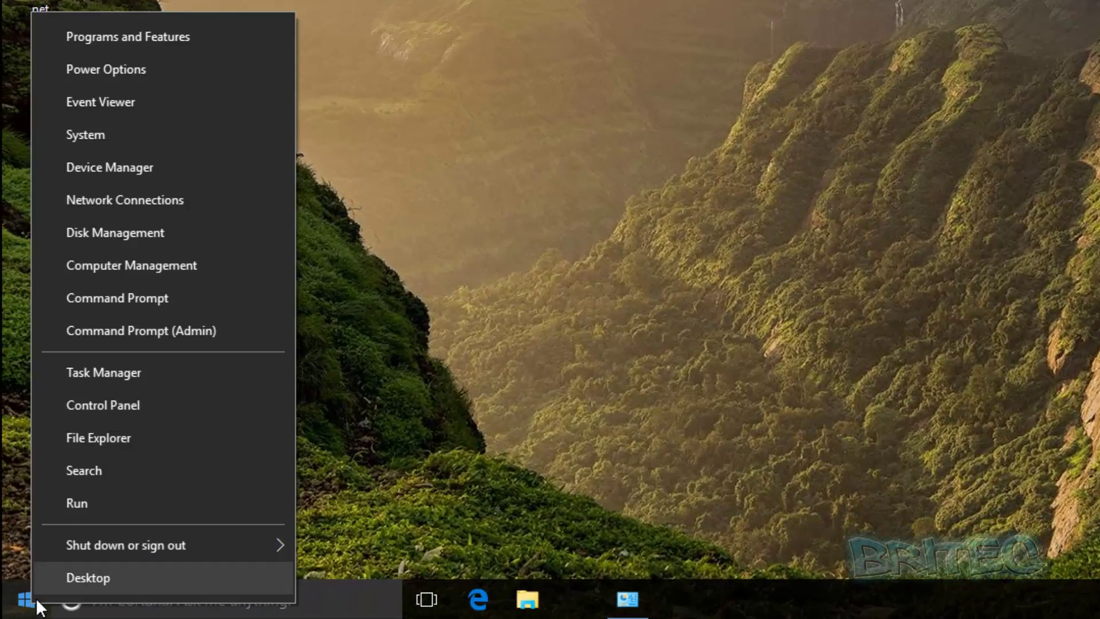
{"action": "left_click", "coordinate": [127, 331]}
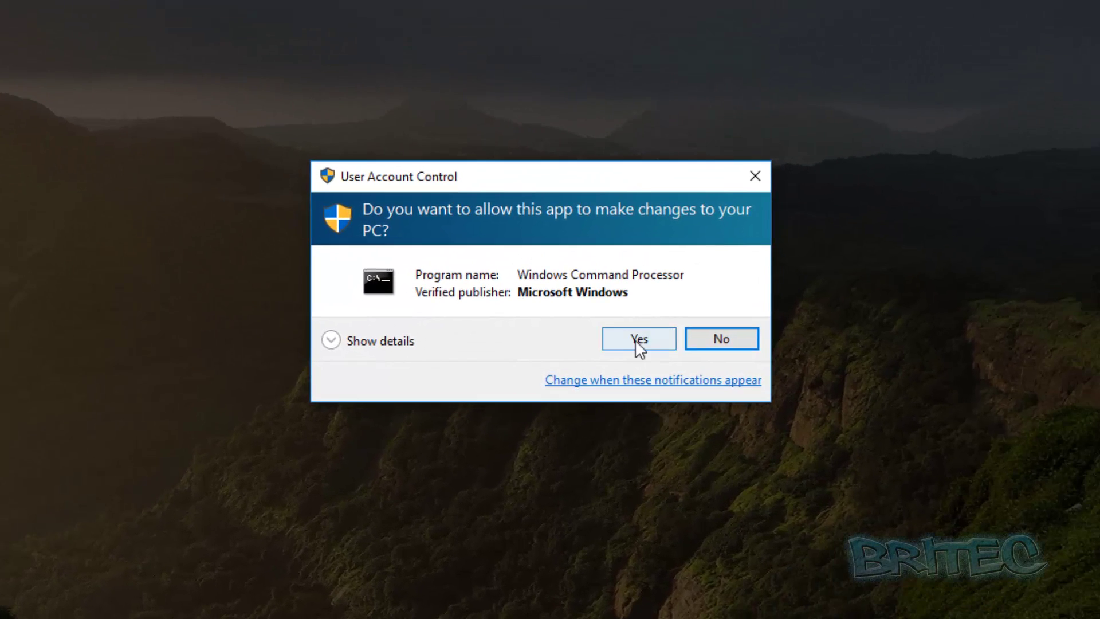
{"action": "left_click", "coordinate": [637, 342]}
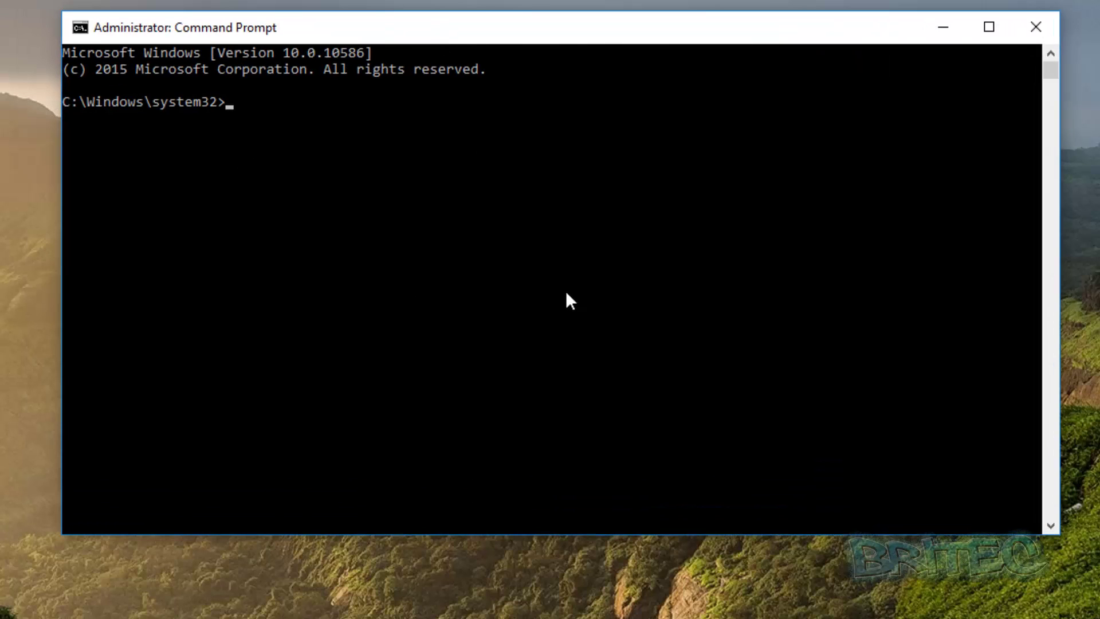
Run gpupdate /force until the computer policy update completes, then close the prompt
{"action": "type", "text": "gpupdate /force"}
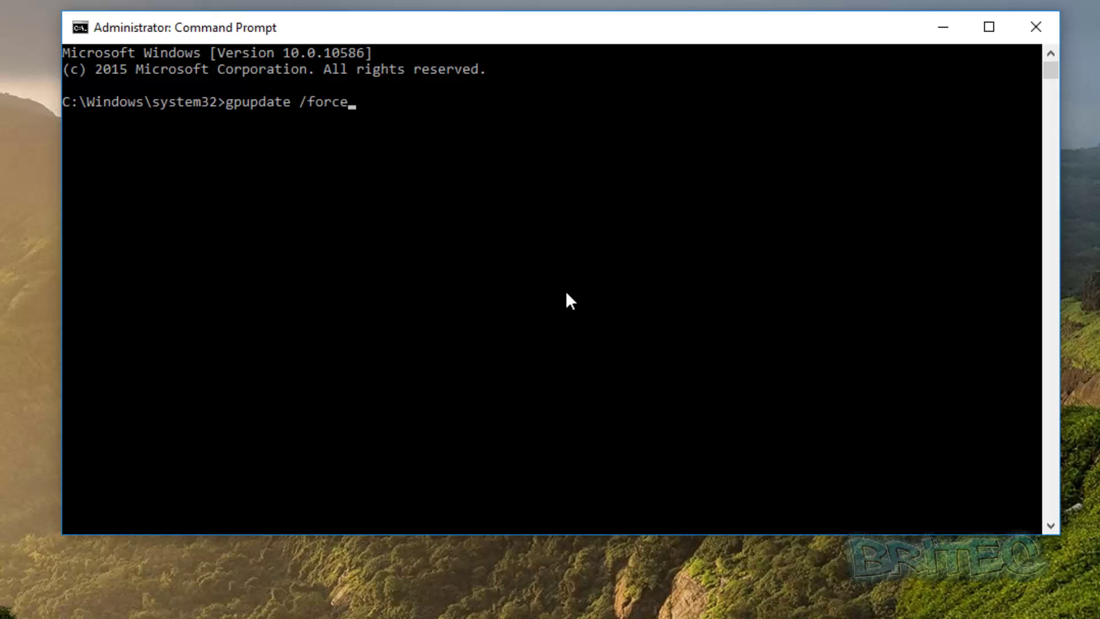
{"action": "key", "text": "Return"}
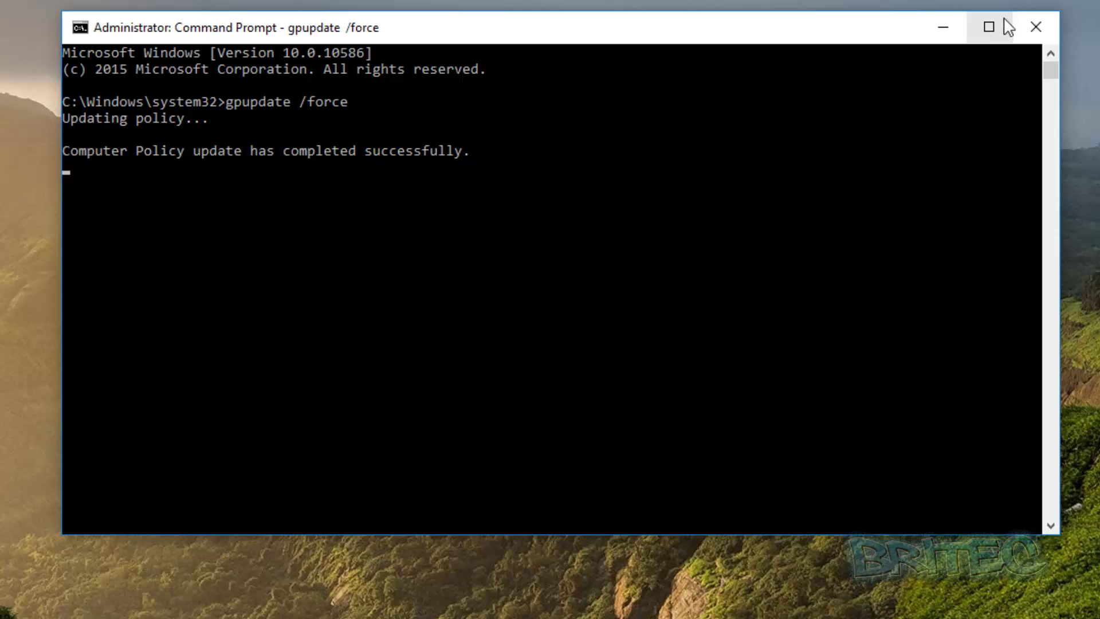
{"action": "left_click", "coordinate": [1036, 27]}
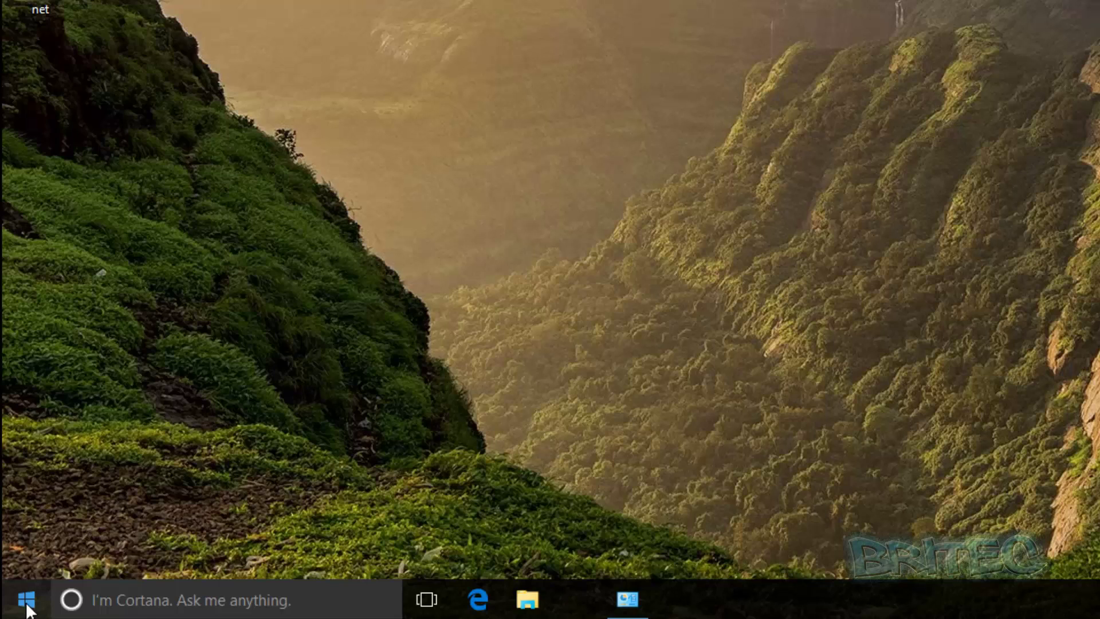
Open Windows Features through Control Panel > Programs and Features > 'Turn Windows features on or off'
{"action": "right_click", "coordinate": [27, 607]}
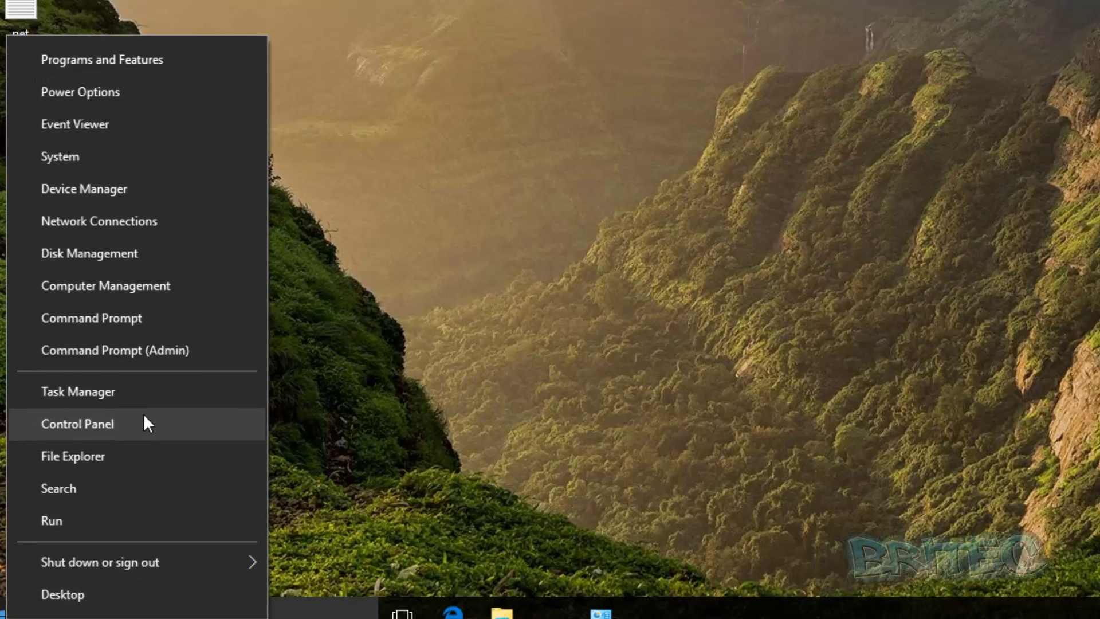
{"action": "left_click", "coordinate": [144, 422]}
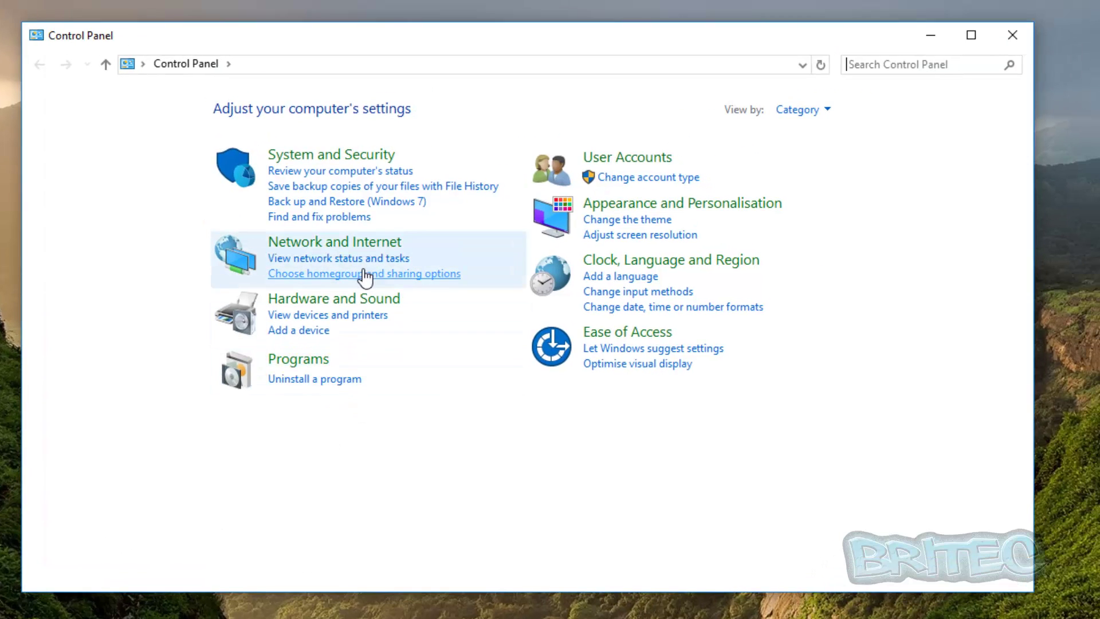
{"action": "left_click", "coordinate": [319, 381]}
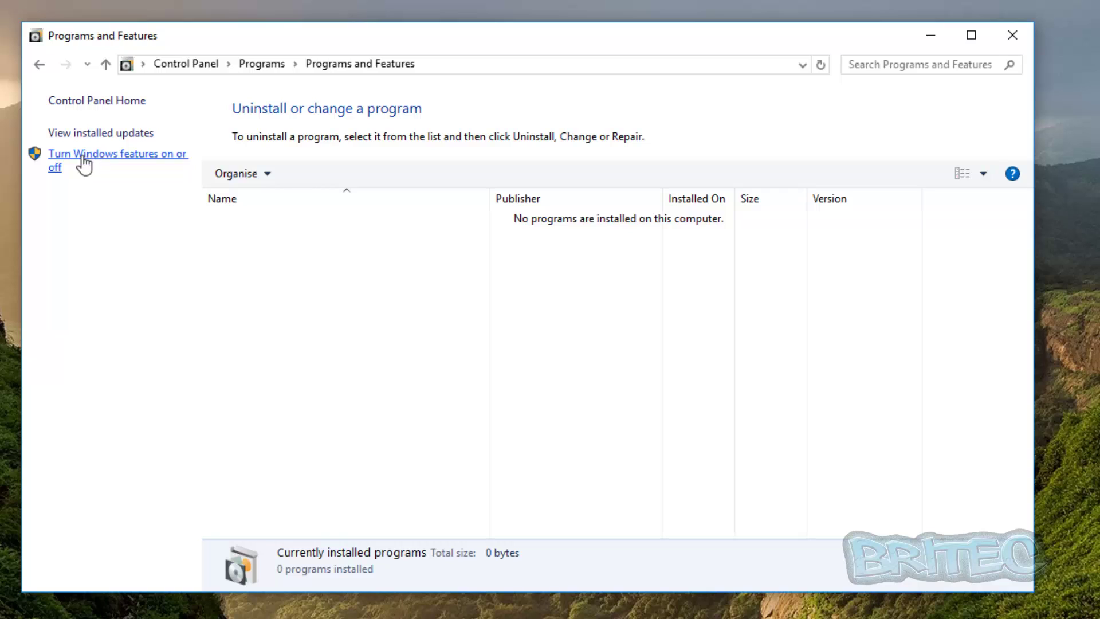
{"action": "left_click", "coordinate": [120, 163]}
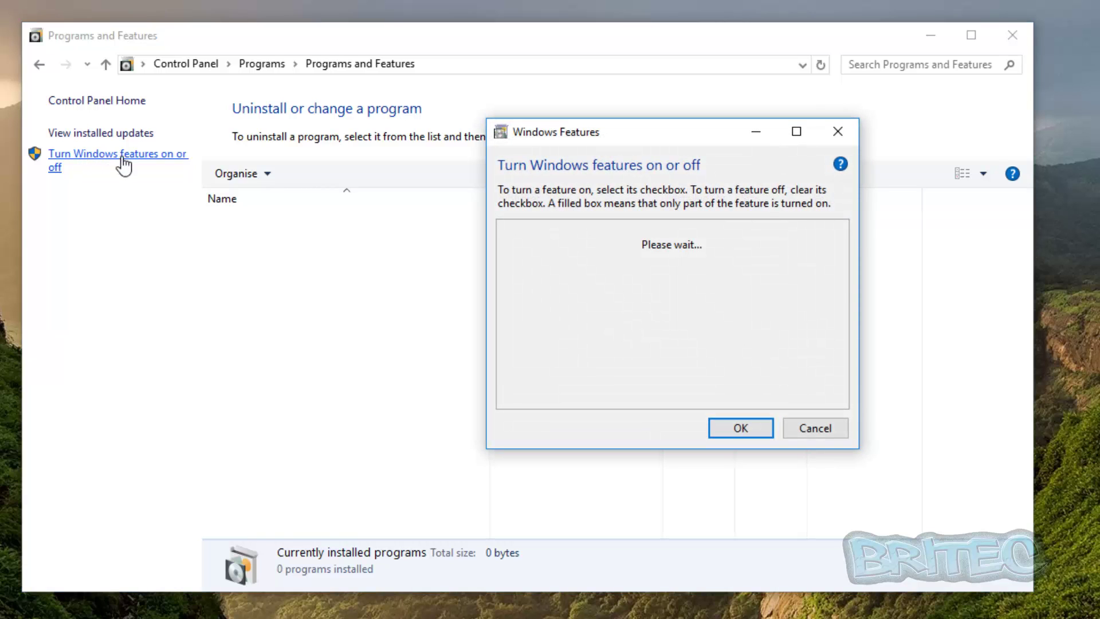
{"action": "left_click_drag", "start_coordinate": [695, 135], "coordinate": [528, 149]}
Tick .NET Framework 3.5 plus WCF HTTP and Non-HTTP Activation
{"action": "left_click", "coordinate": [357, 244]}
{"action": "left_click", "coordinate": [356, 260]}
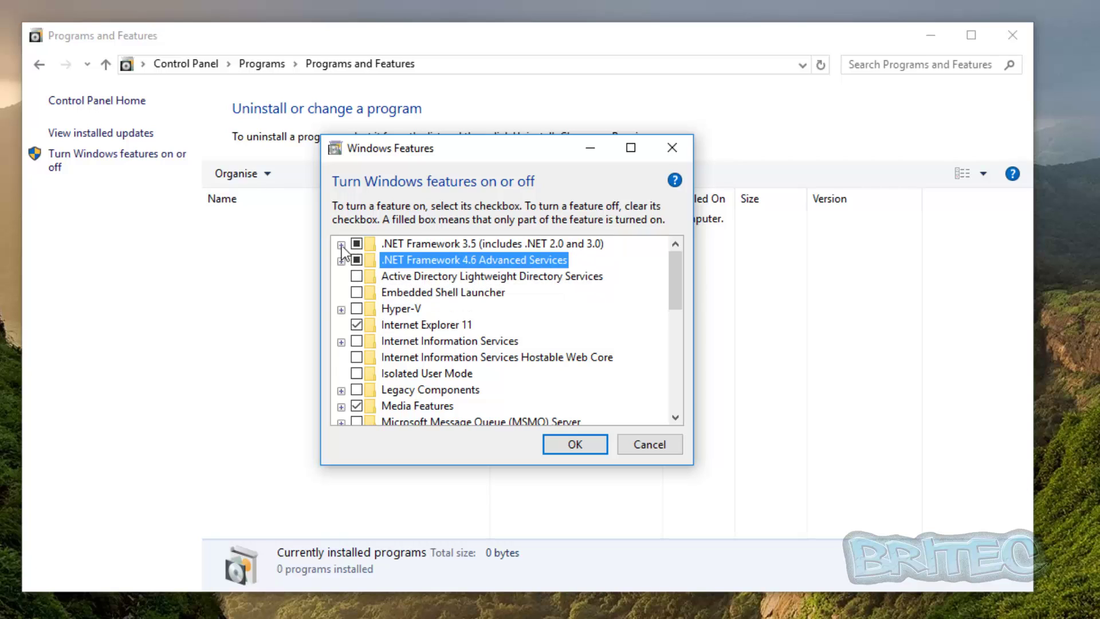
{"action": "left_click", "coordinate": [341, 244]}
{"action": "left_click", "coordinate": [374, 259]}
{"action": "left_click", "coordinate": [373, 275]}
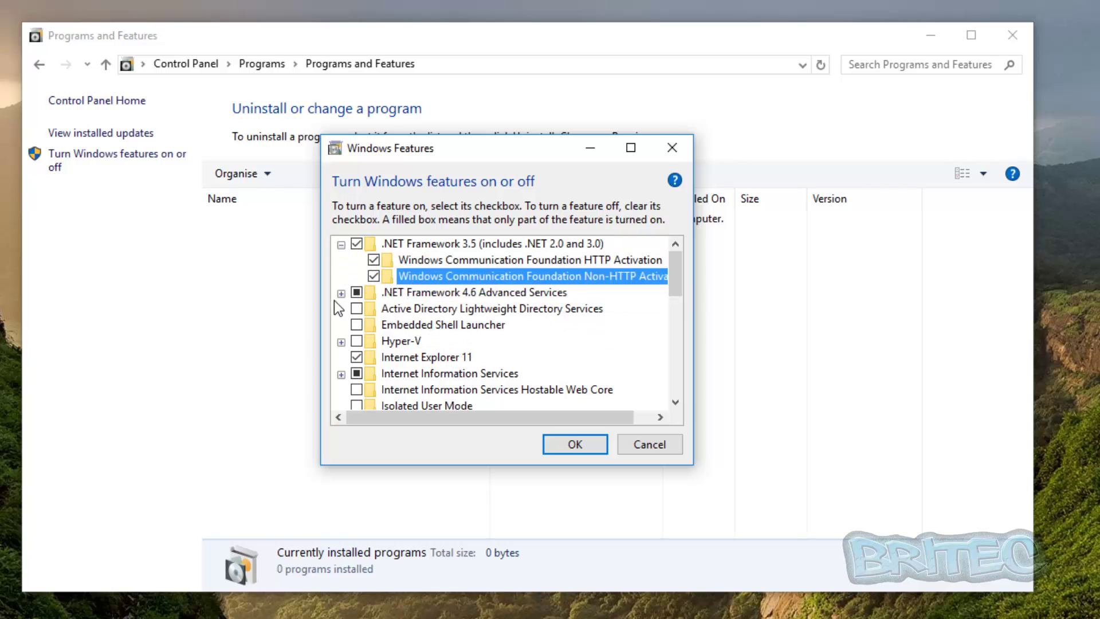
Install the selected features using files downloaded from Windows Update, then close Programs and Features
{"action": "left_click", "coordinate": [574, 444]}
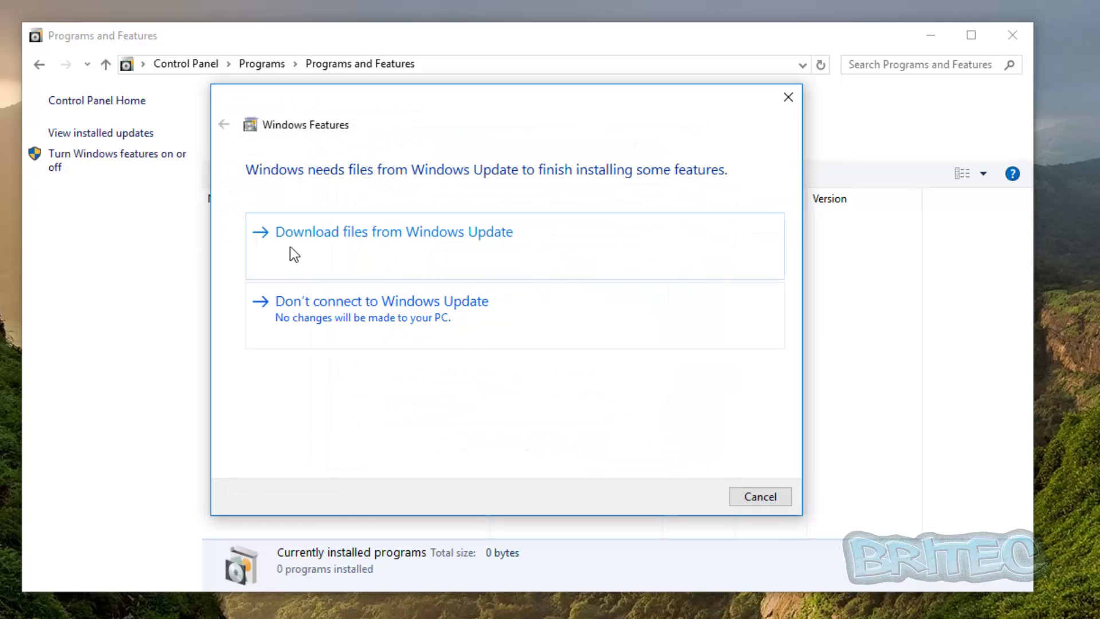
{"action": "left_click", "coordinate": [383, 248]}
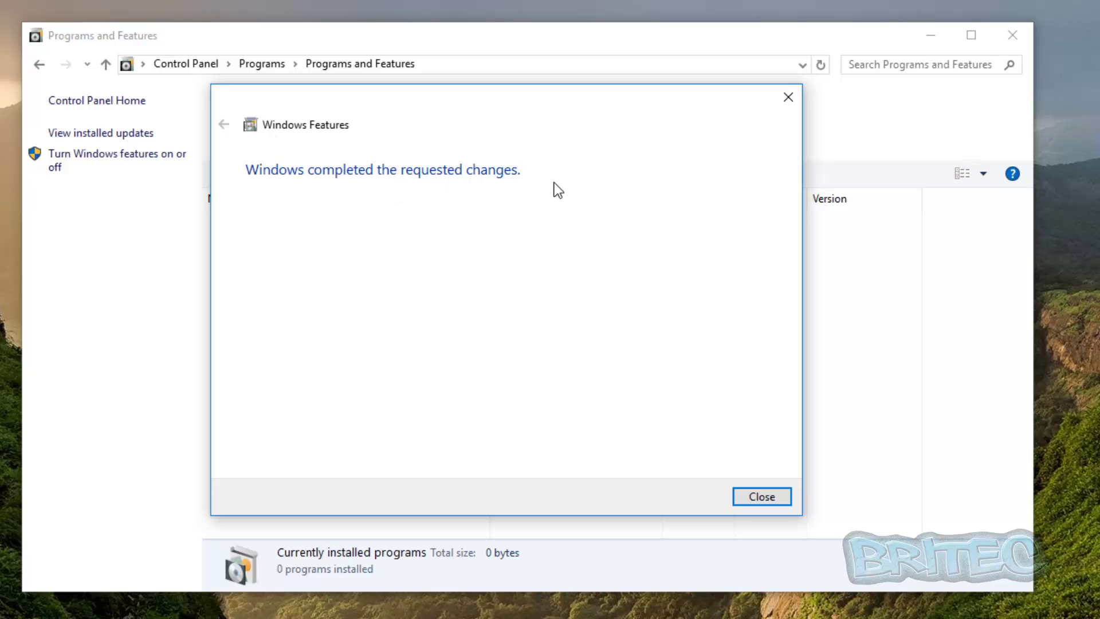
{"action": "left_click", "coordinate": [766, 496]}
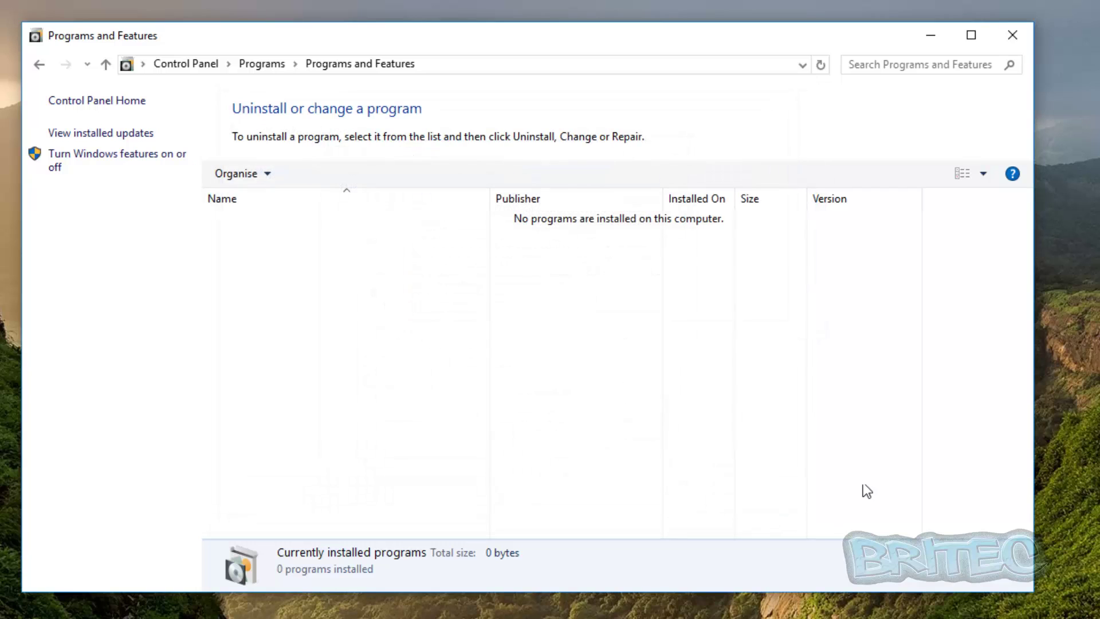
{"action": "left_click", "coordinate": [1014, 36]}
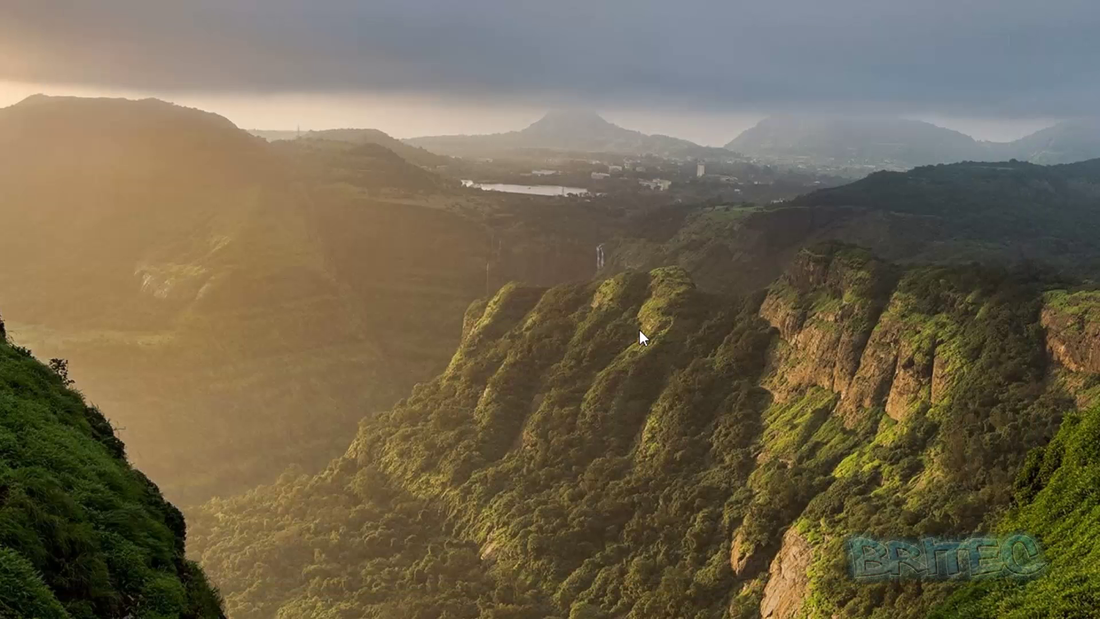